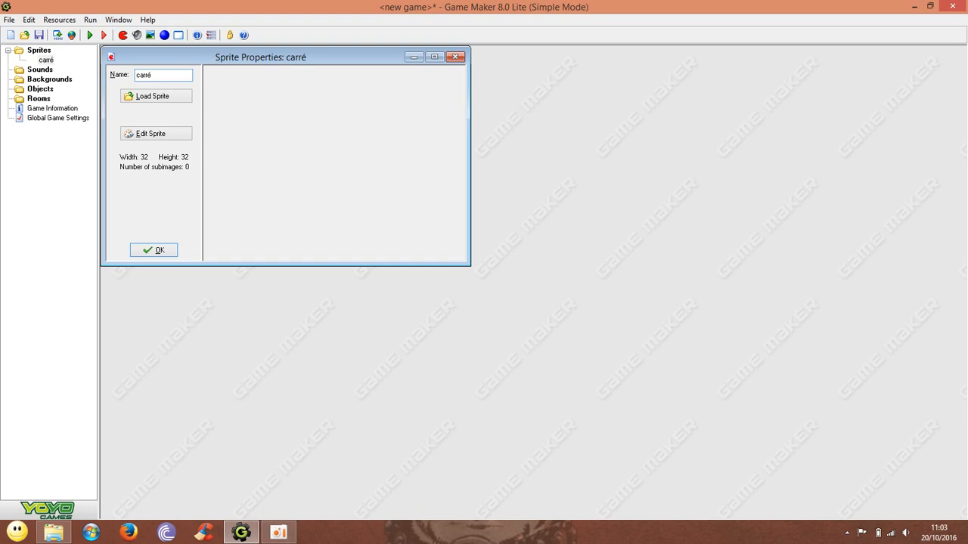
Name the sprite carré_bleu and create a blank image 32 wide by 32 high for it
text(_)
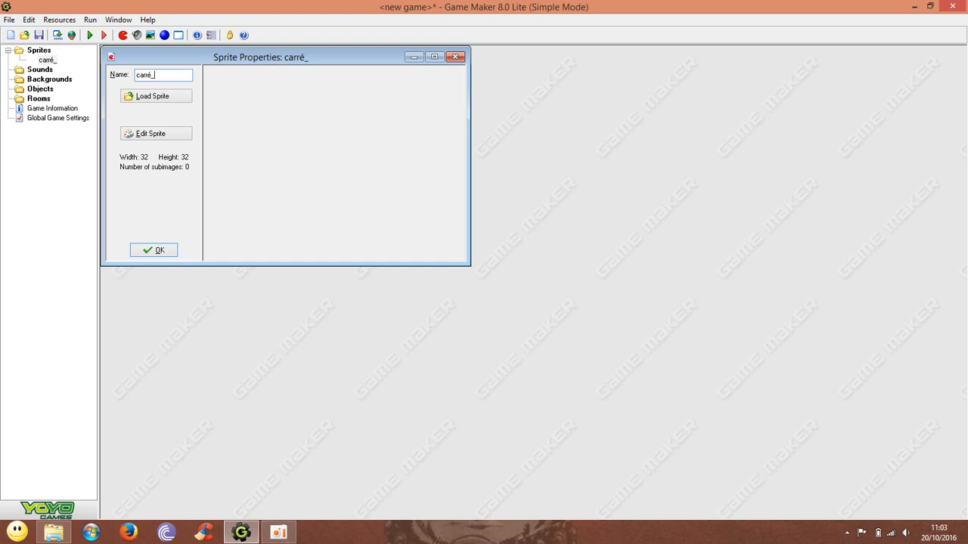
text(bleu)
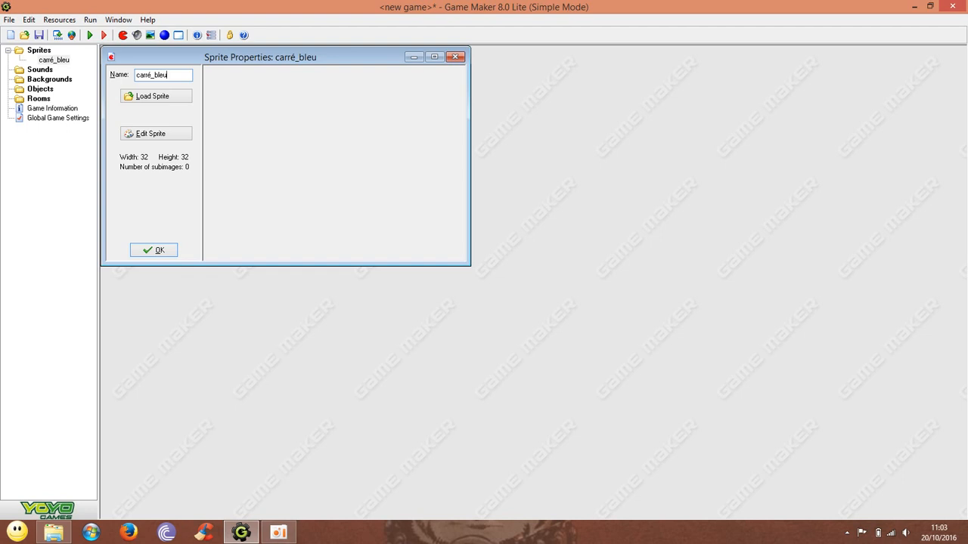
click(154, 136)
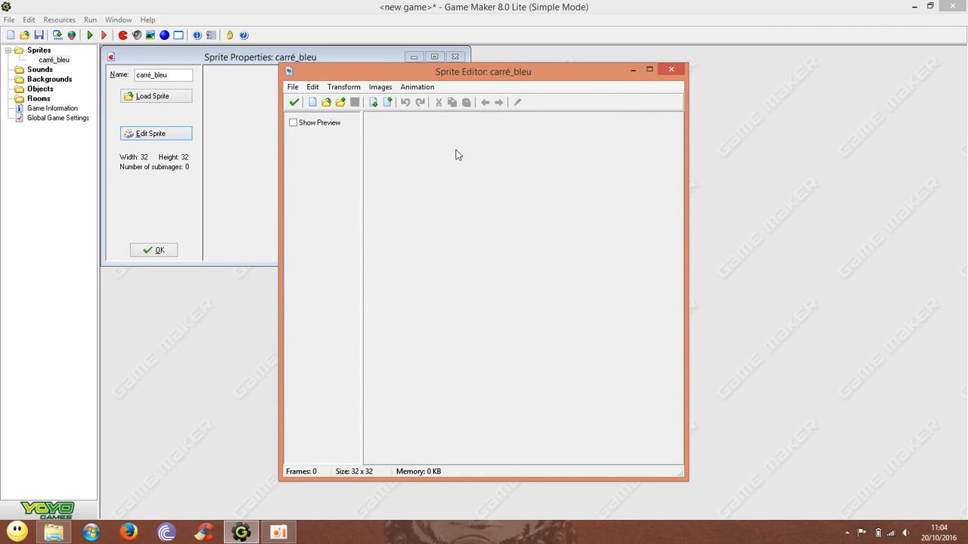
click(314, 104)
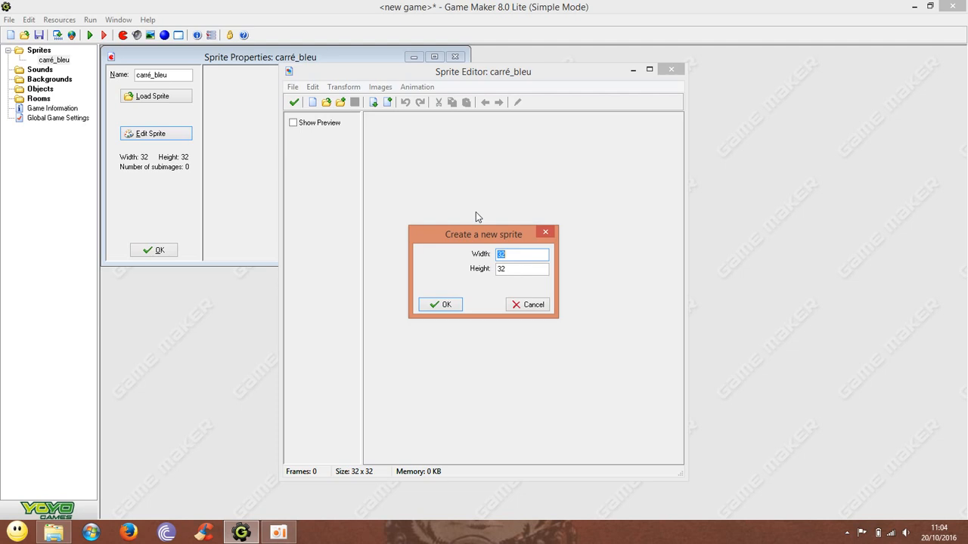
click(520, 255)
click(447, 305)
Flood-fill the sprite's whole image with blue, then accept the image and close the sprite's properties
double_click(391, 124)
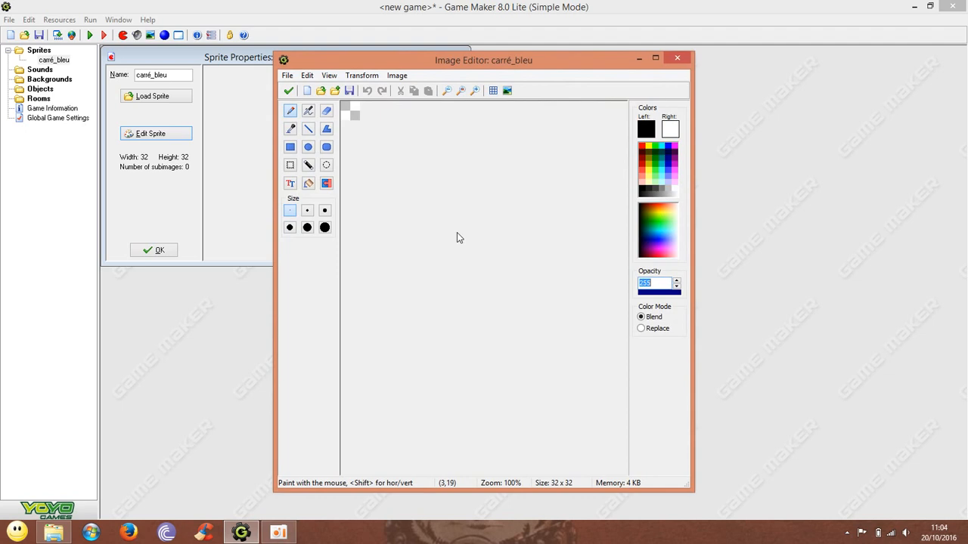
click(475, 90)
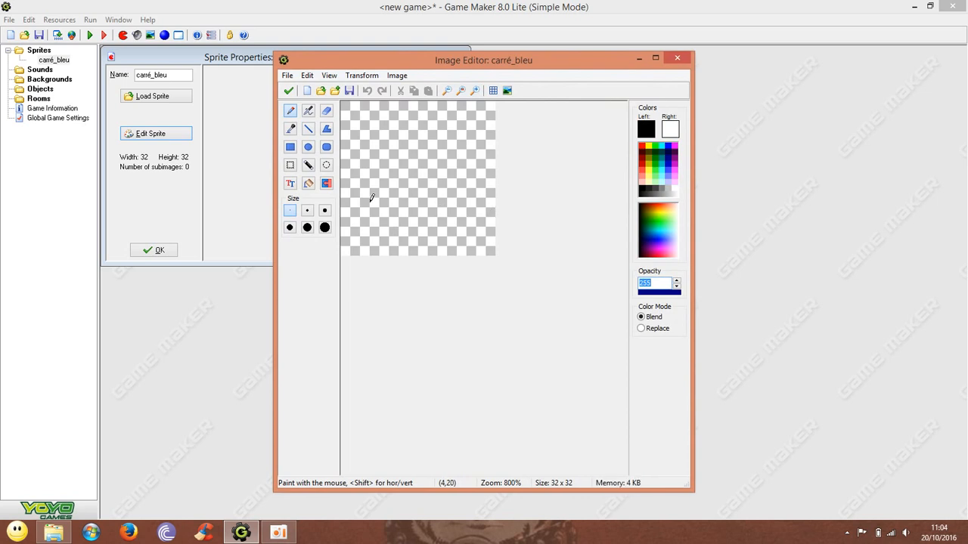
click(308, 185)
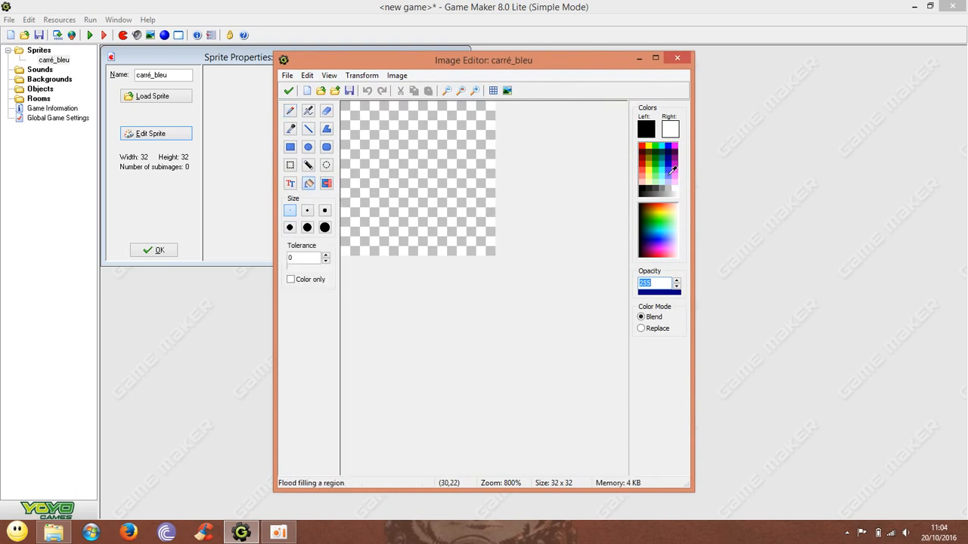
click(670, 167)
click(437, 173)
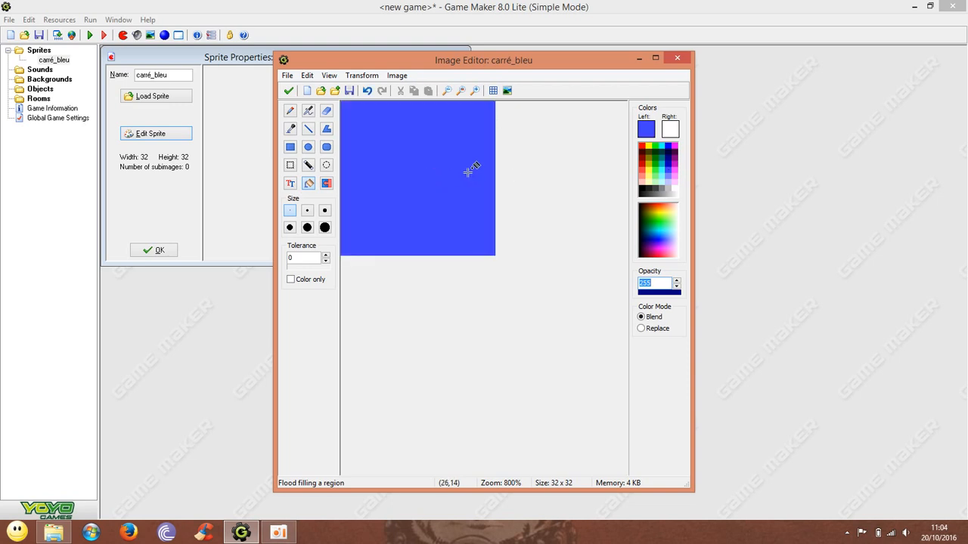
click(290, 92)
click(293, 104)
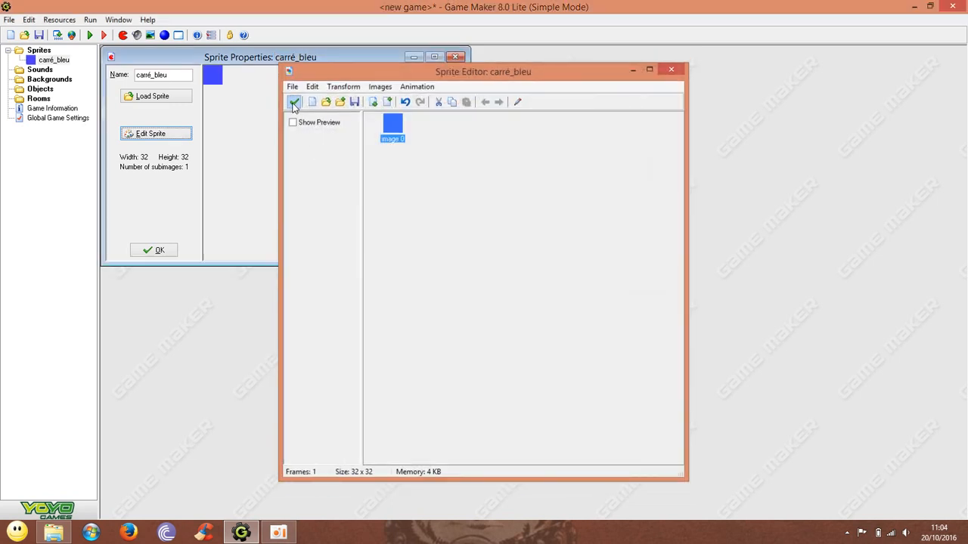
click(154, 251)
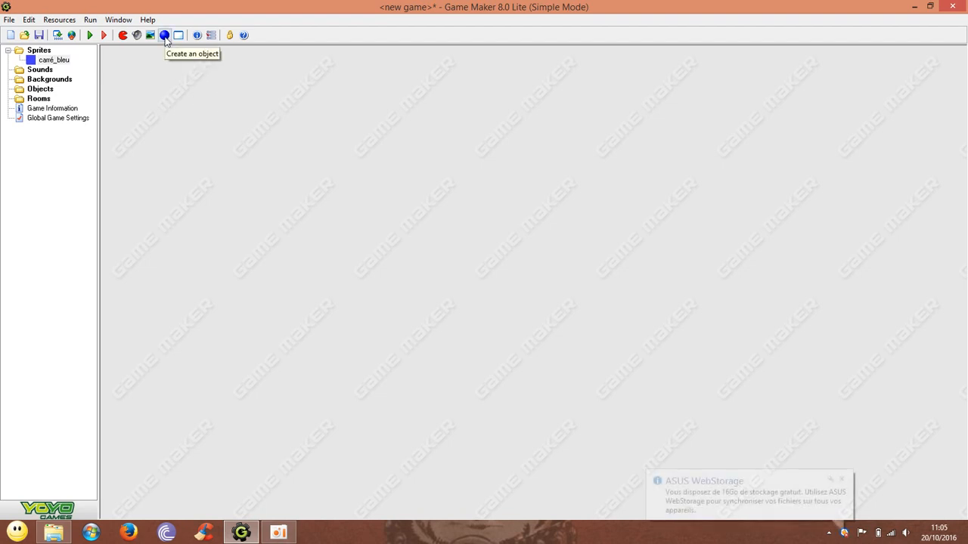
Create an object named carré and assign it the carré_bleu sprite
click(165, 38)
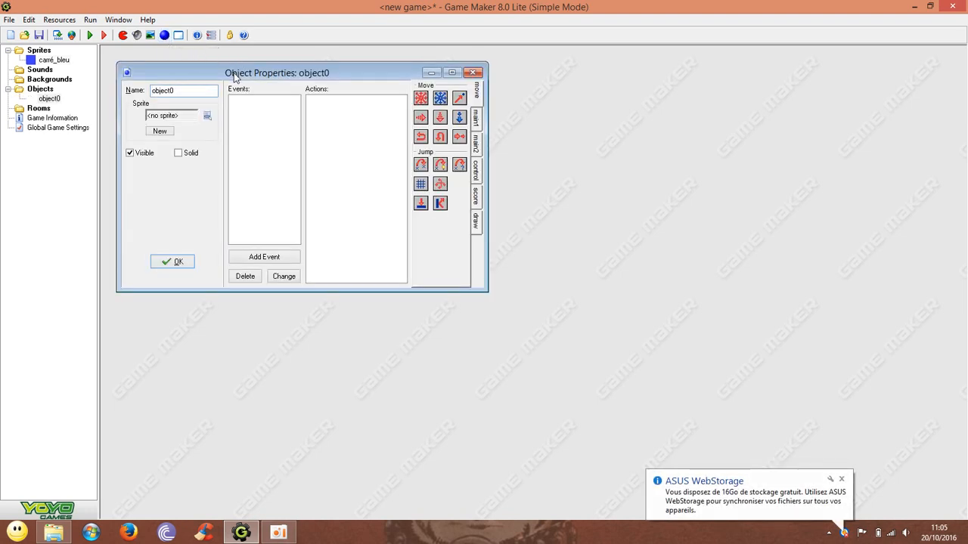
click(844, 482)
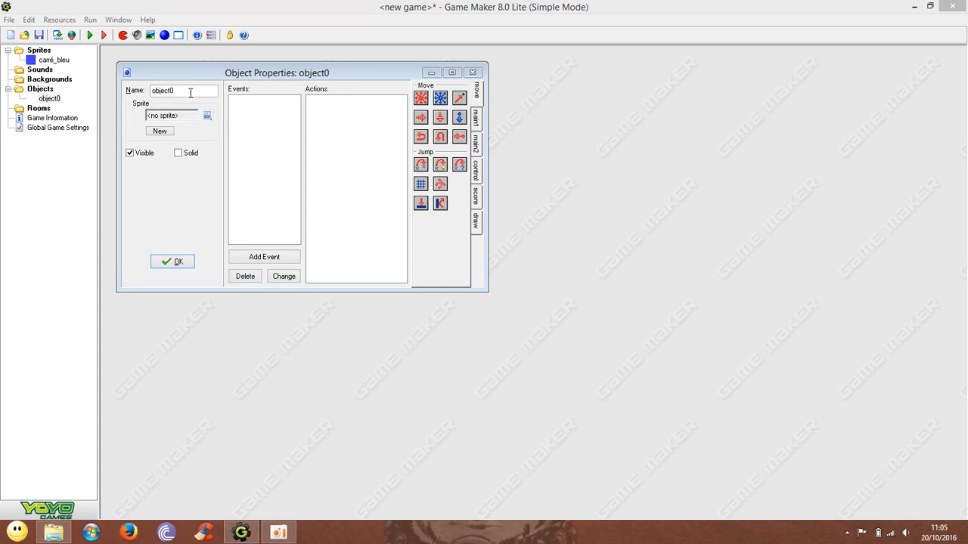
drag(190, 92, 69, 88)
key(BackSpace)
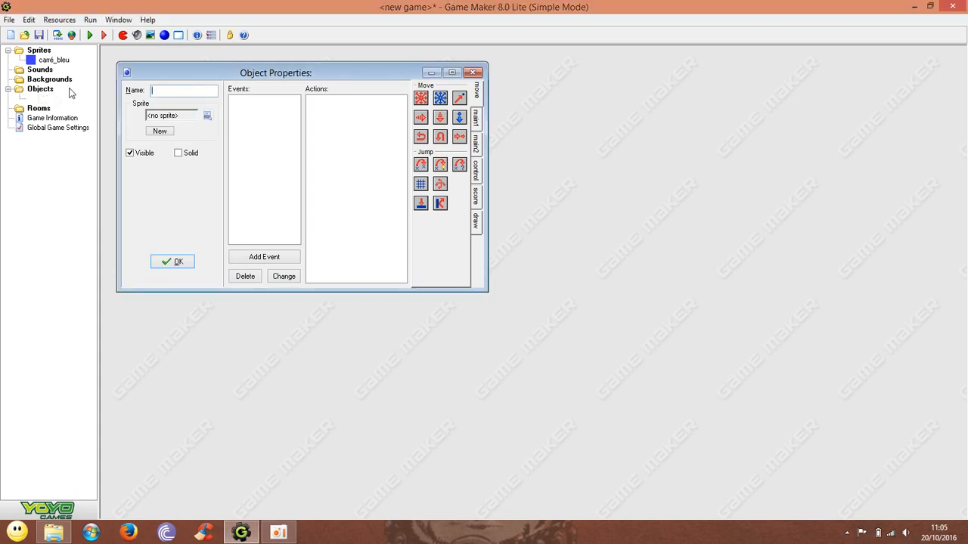
text(carré)
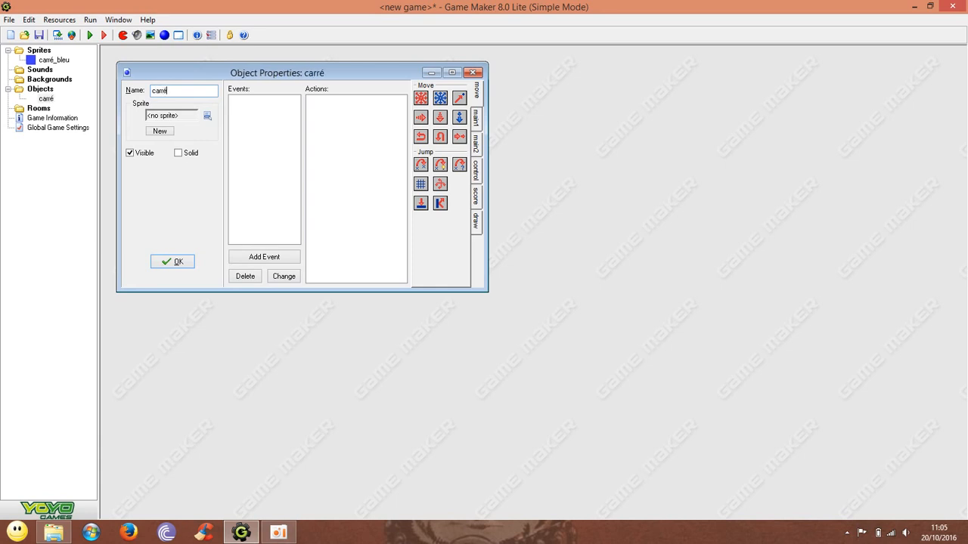
click(207, 117)
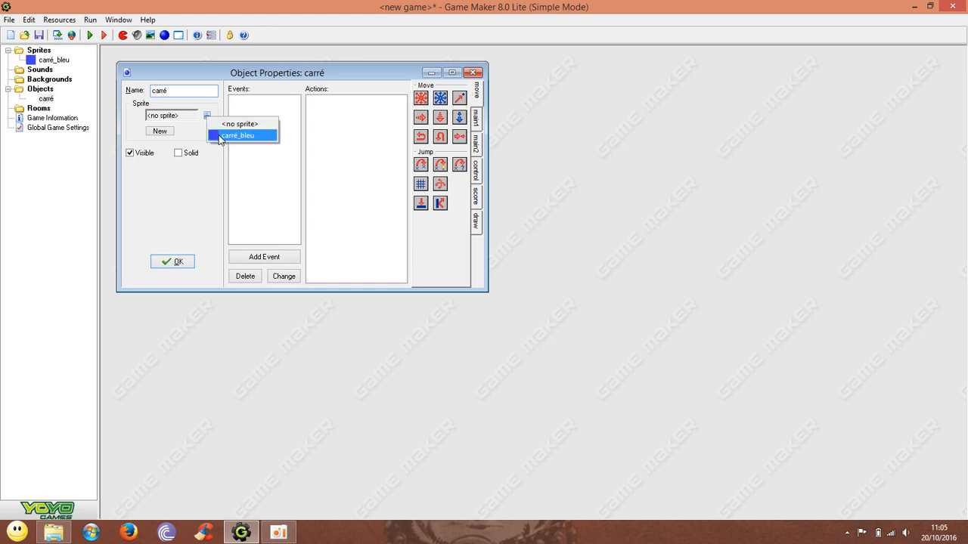
click(236, 135)
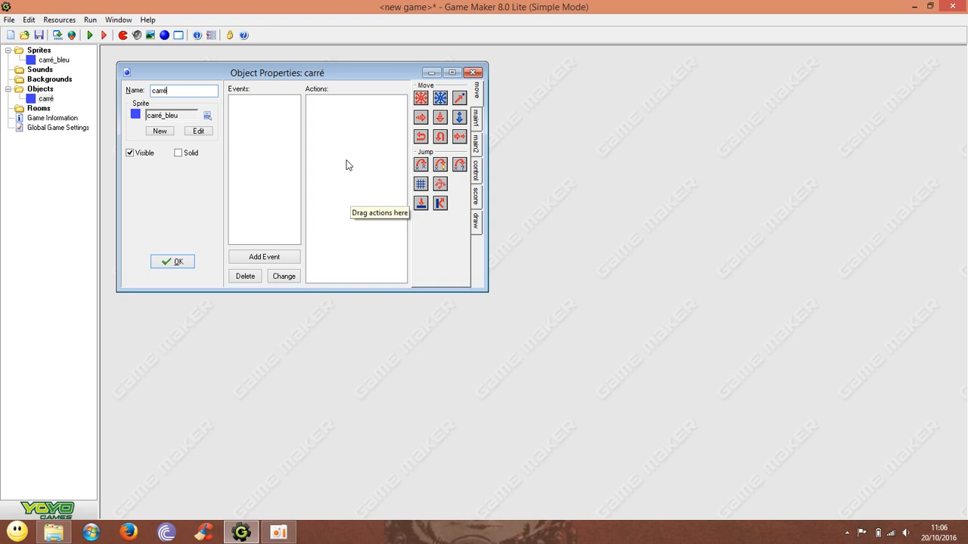
Add a Key Press event for the Right arrow to the carré object
click(257, 259)
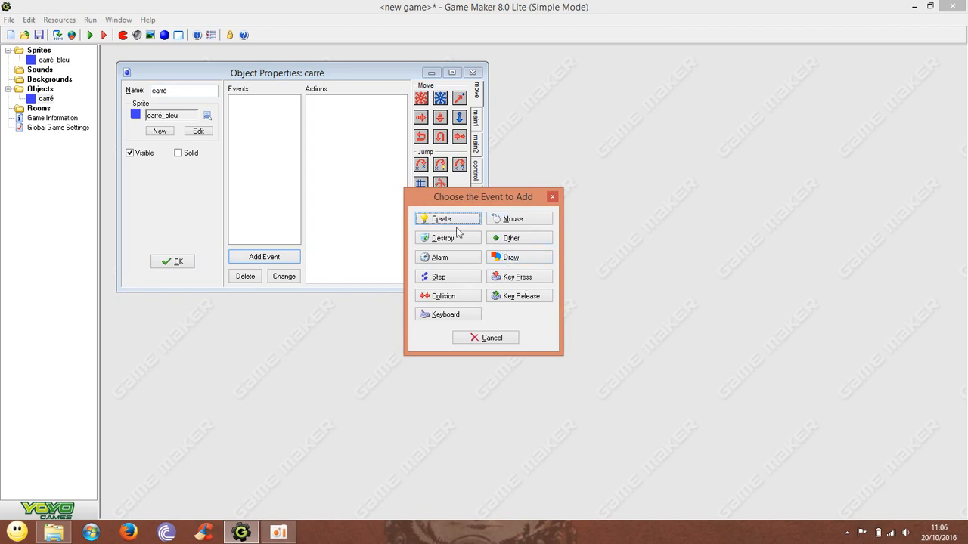
click(526, 285)
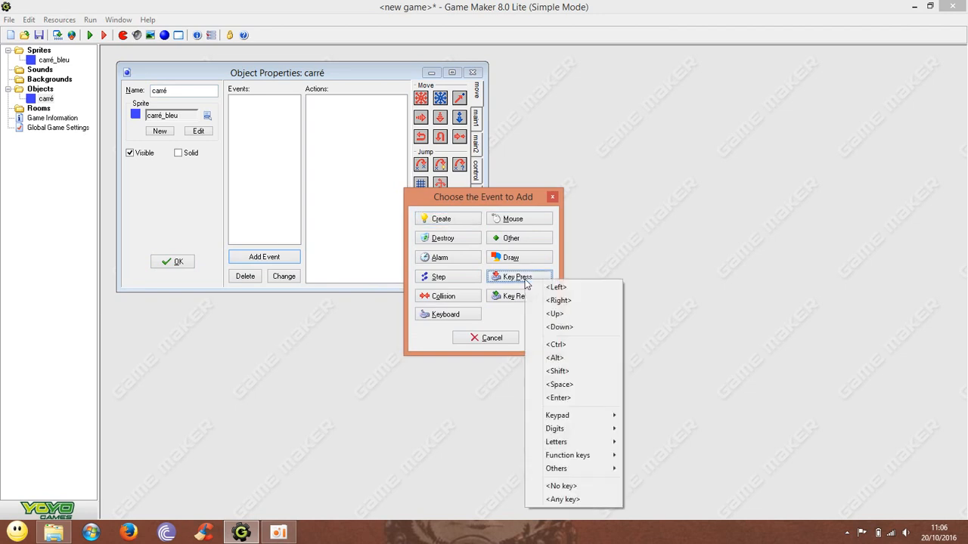
click(586, 304)
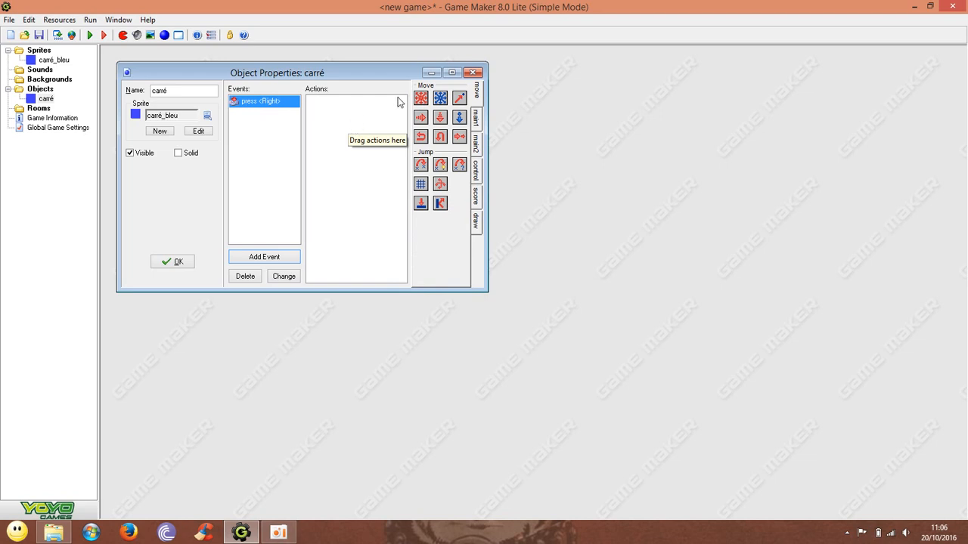
click(477, 126)
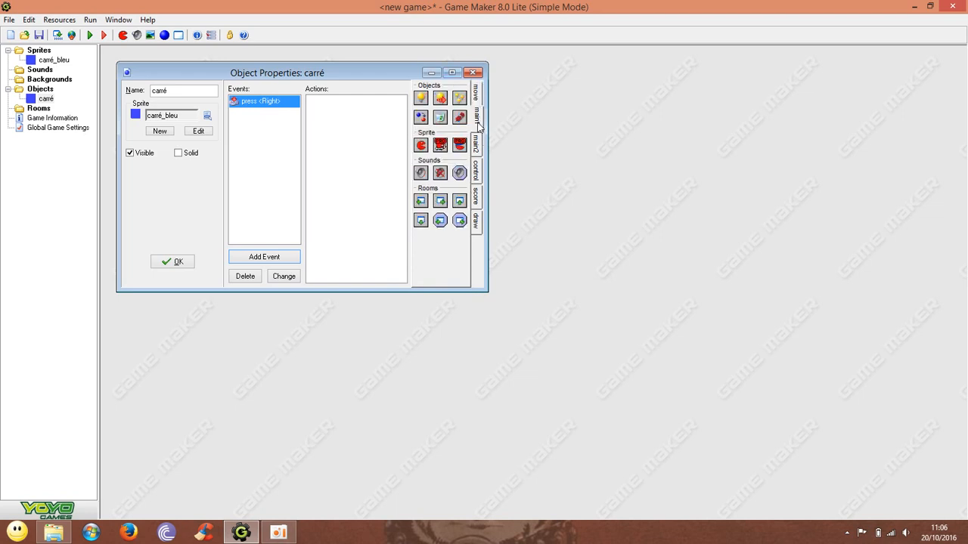
click(480, 145)
click(480, 174)
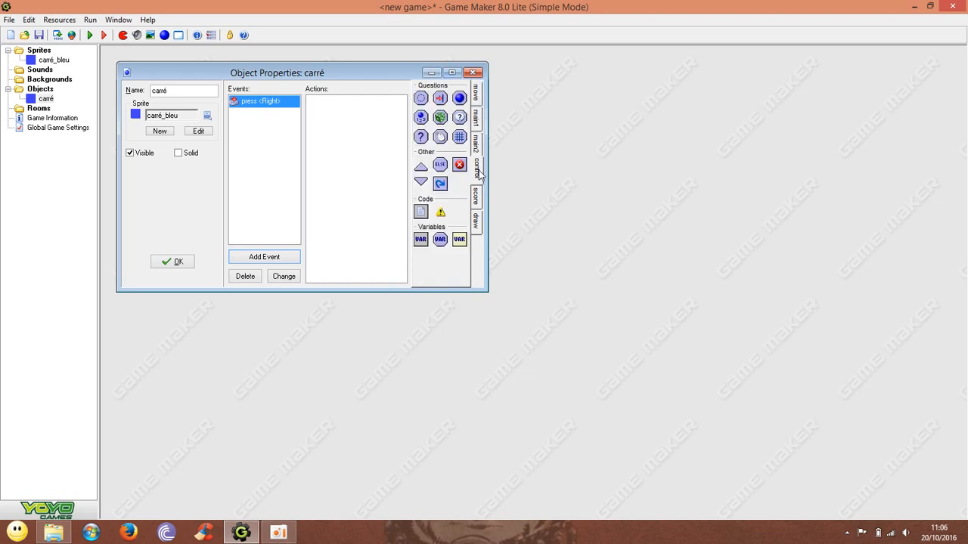
click(479, 201)
click(479, 222)
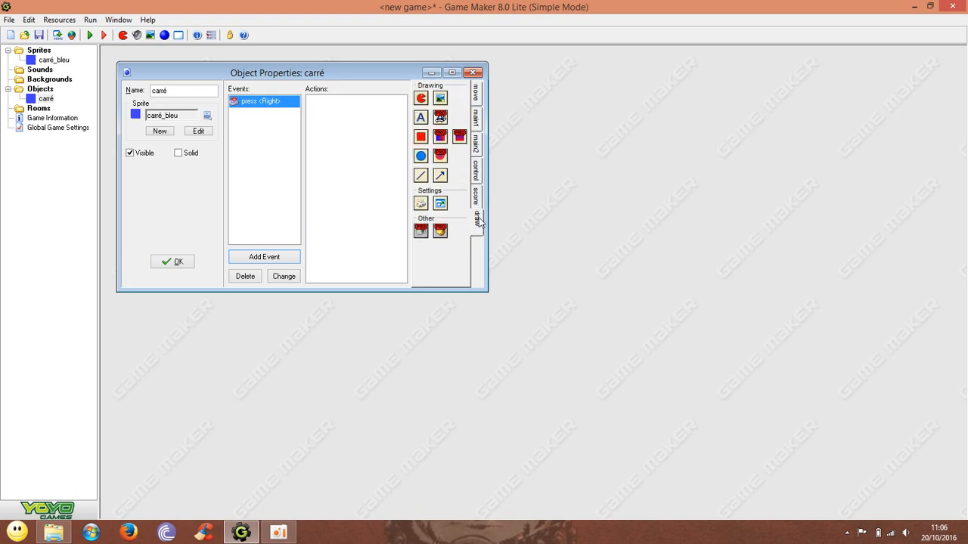
click(477, 93)
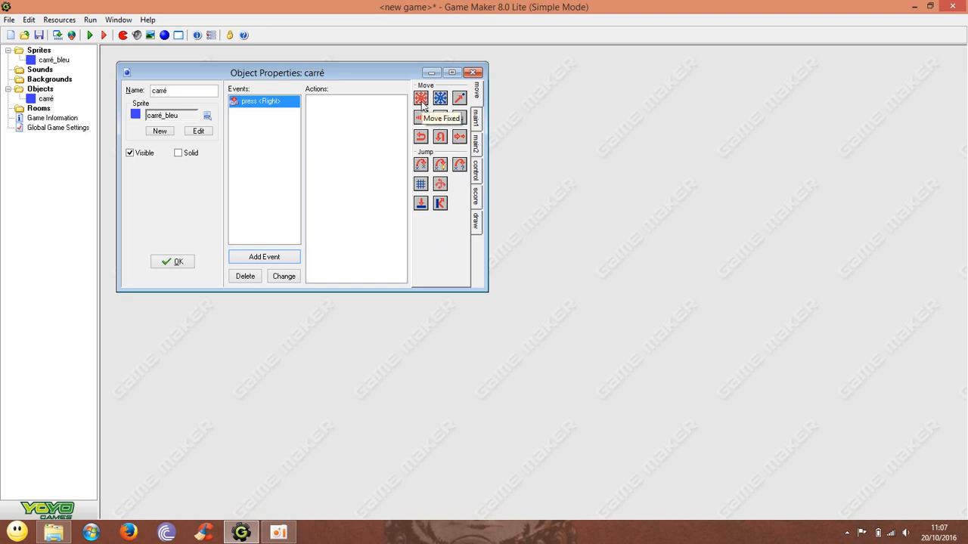
Add a Move Fixed action to the Right key event, directed right at speed 4, and accept the object
drag(421, 104, 357, 135)
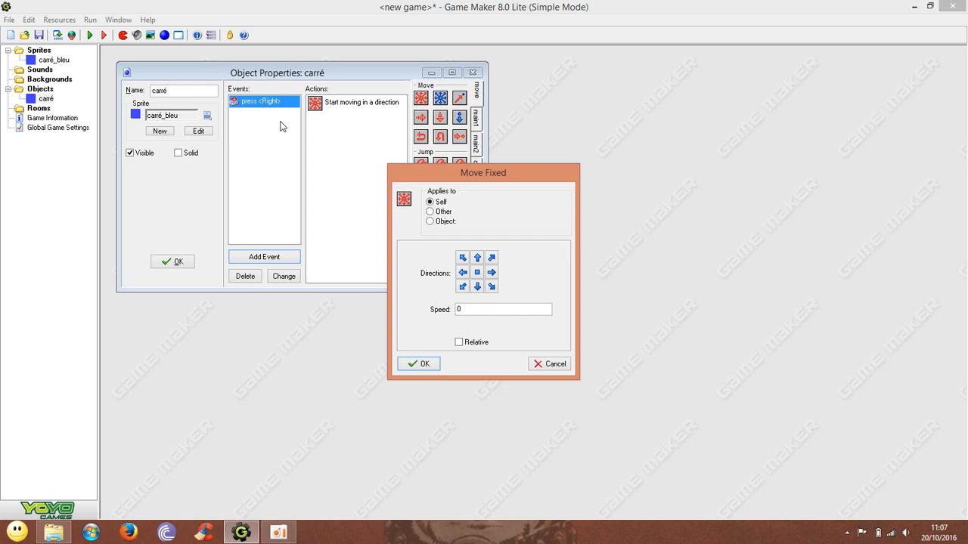
click(492, 274)
click(468, 309)
drag(469, 309, 435, 307)
text(4)
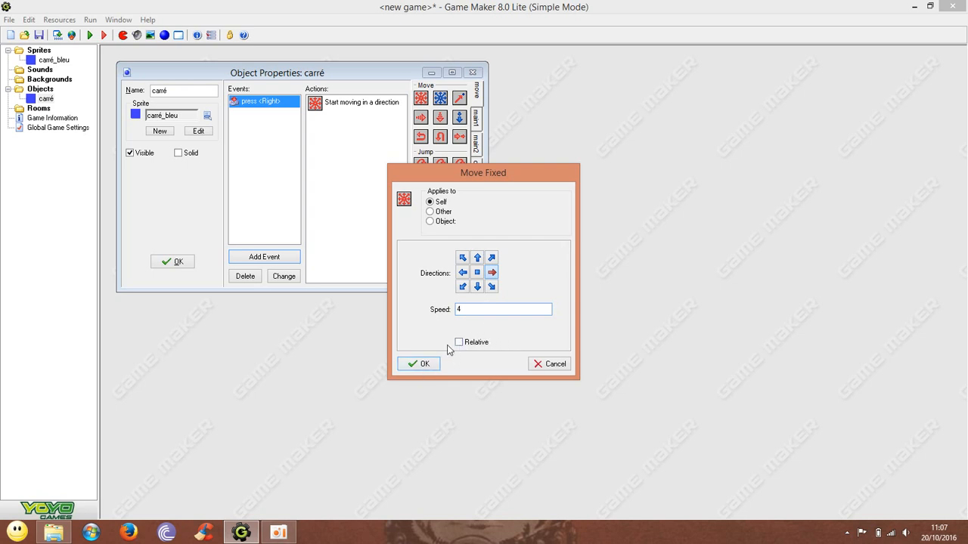
click(422, 364)
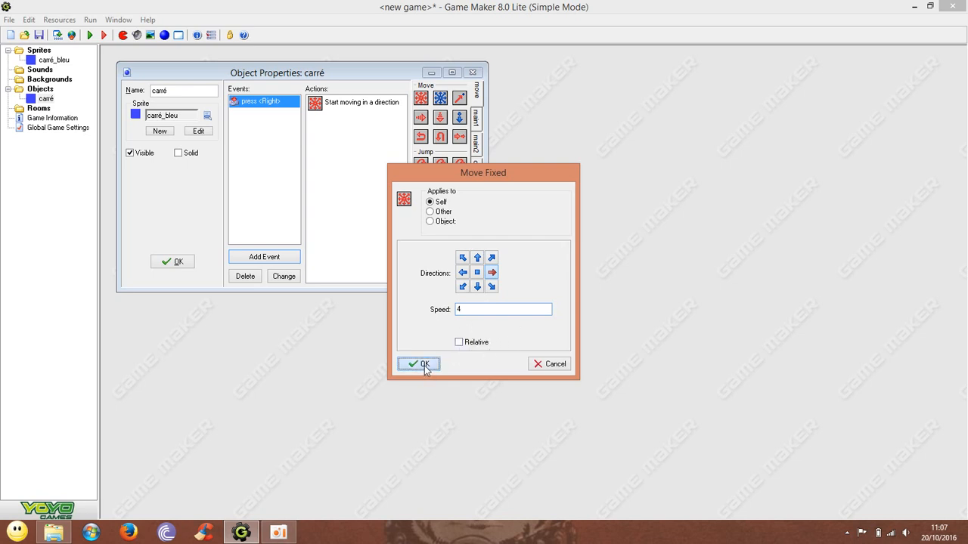
click(187, 262)
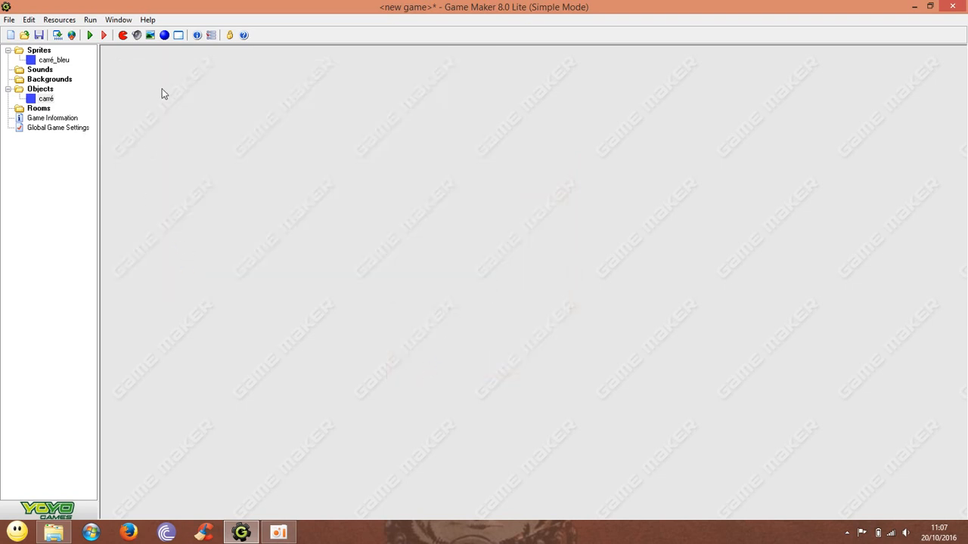
Create a room, maximise its editor and set both Snap X and Snap Y to 32
click(178, 36)
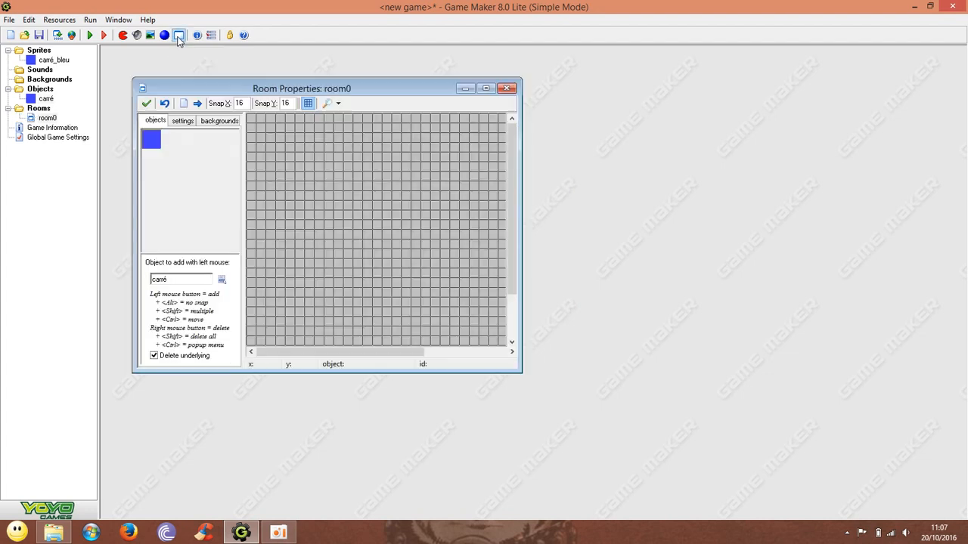
click(486, 89)
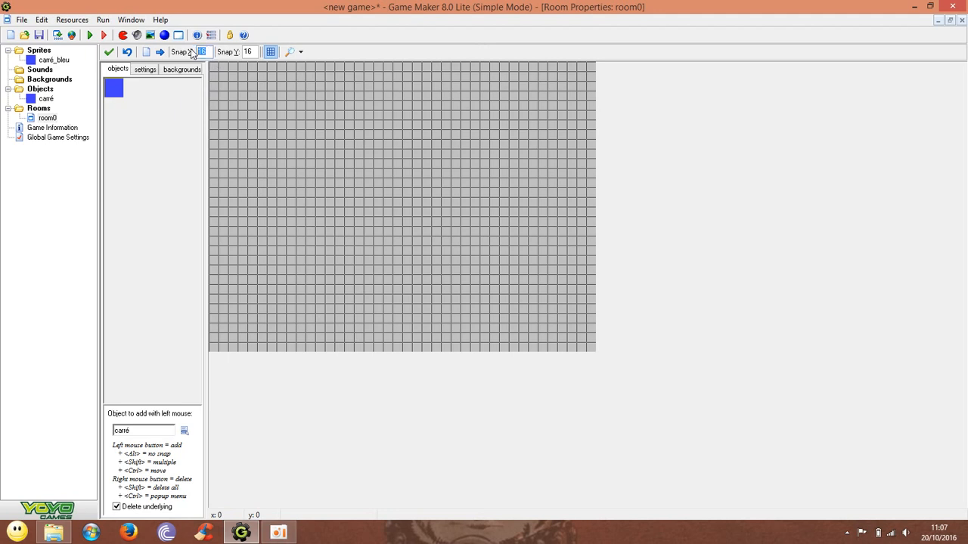
key(BackSpace)
key(Tab)
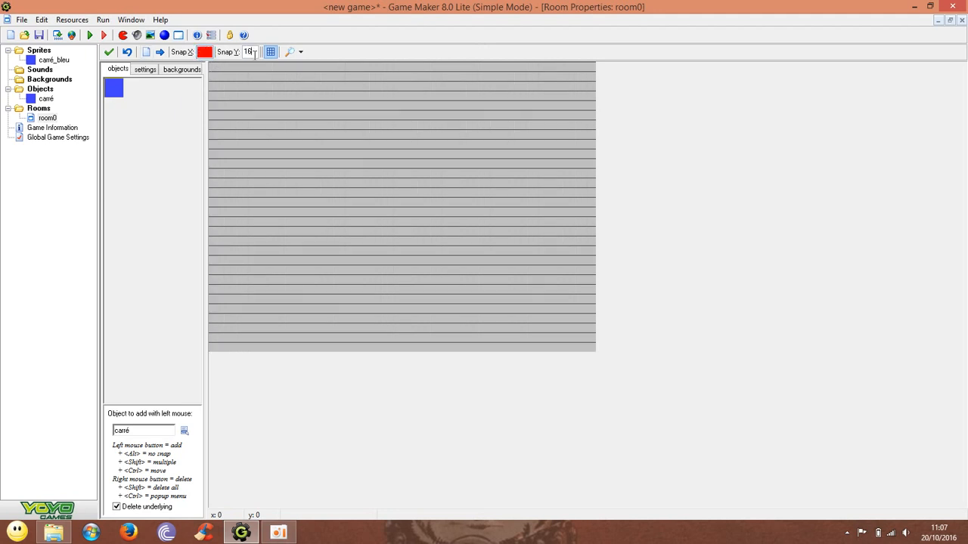
text(32)
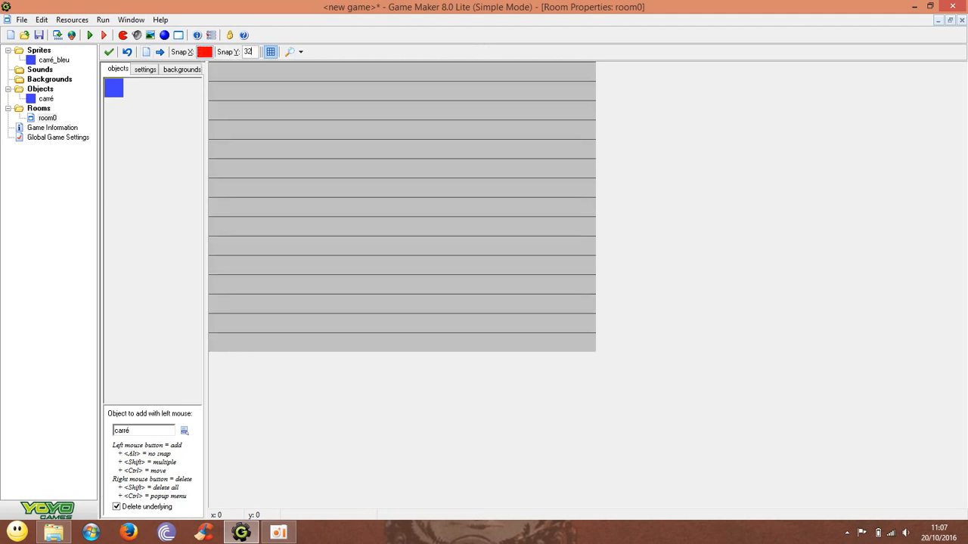
click(200, 51)
text(32)
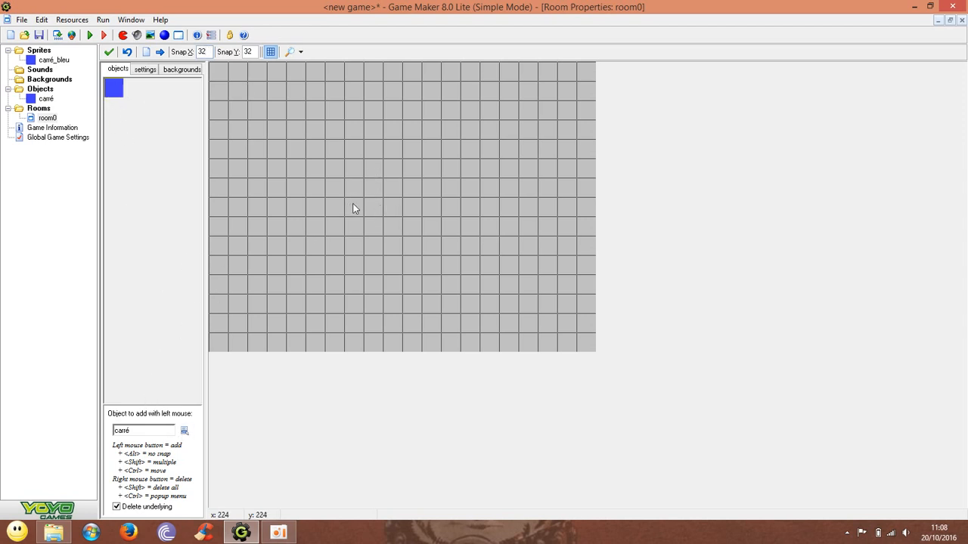
Place one carré instance just above the room's centre, try the grid display off and on, and accept the room
click(397, 194)
click(270, 52)
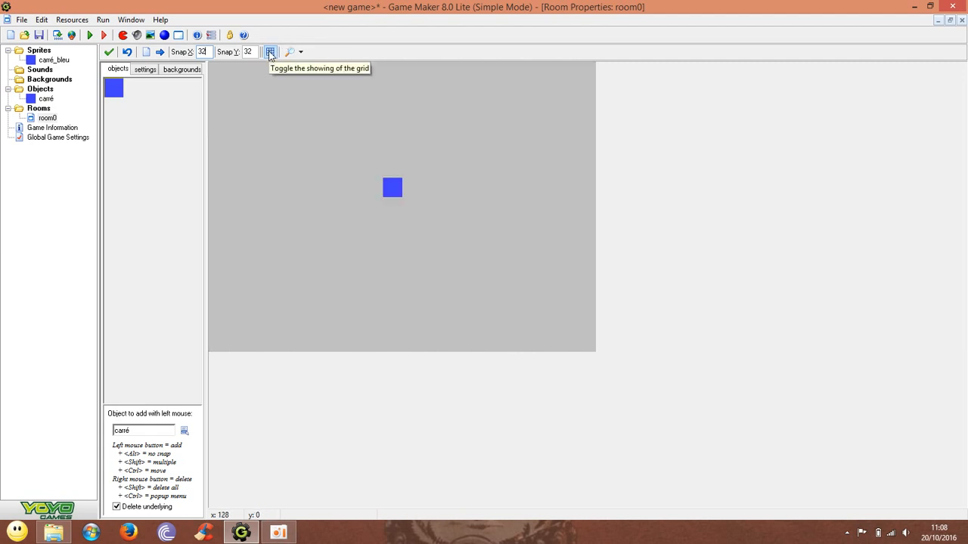
click(270, 53)
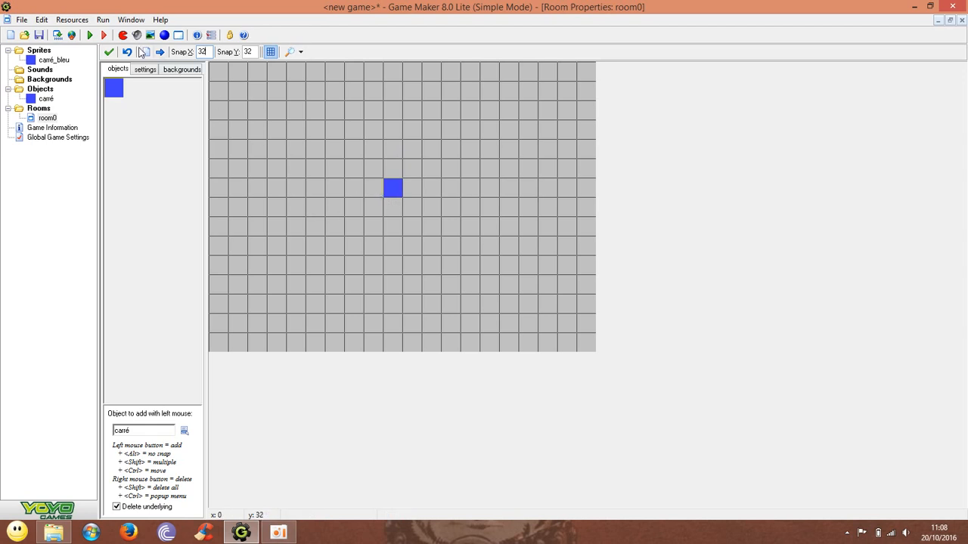
click(109, 52)
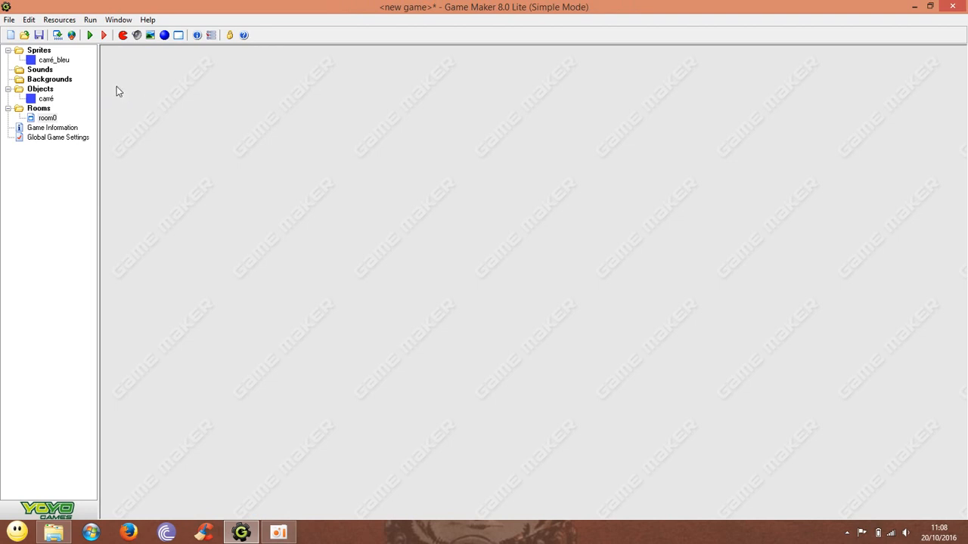
Save the game in the Création de jeux folder under the file name Tutocarré
click(38, 36)
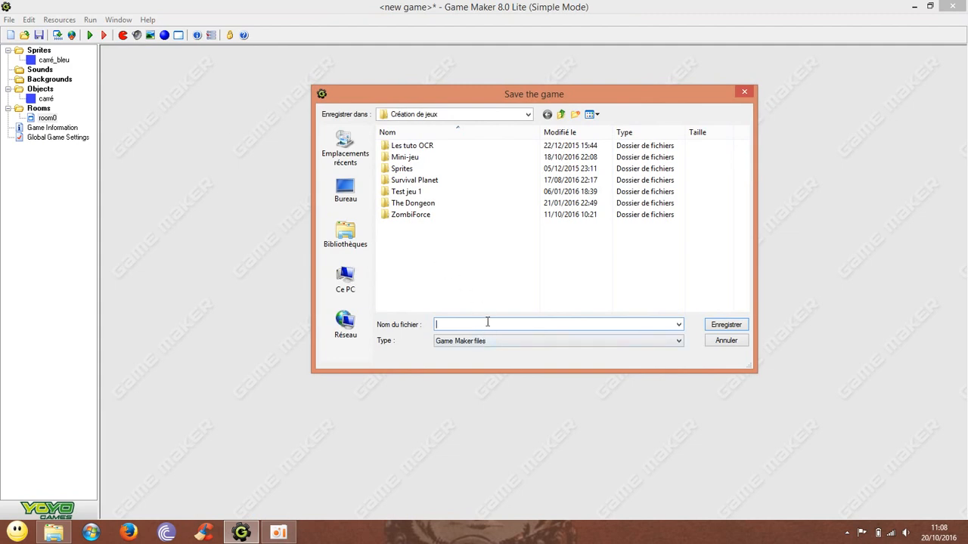
text(Tutocarré)
click(727, 325)
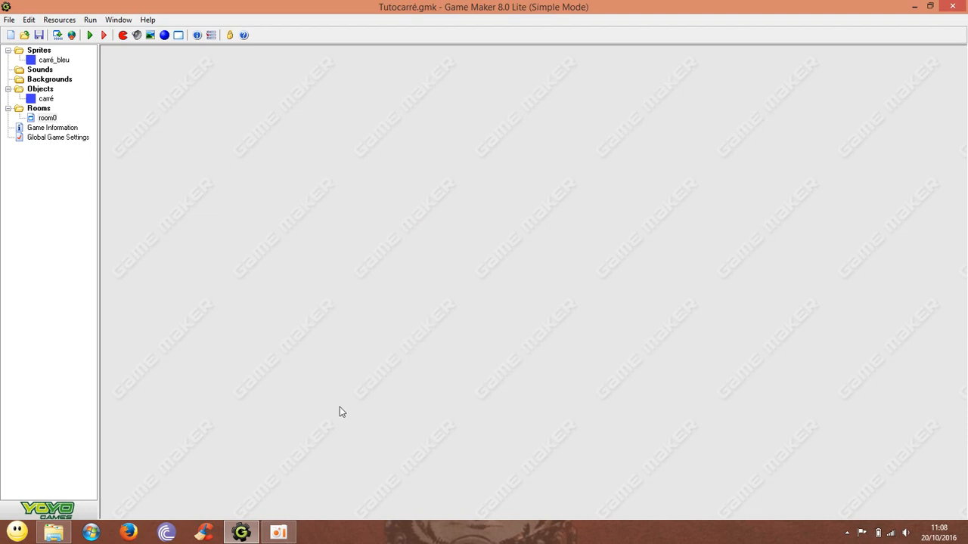
Rename the room to niveau1 and accept its open properties window
double_click(47, 118)
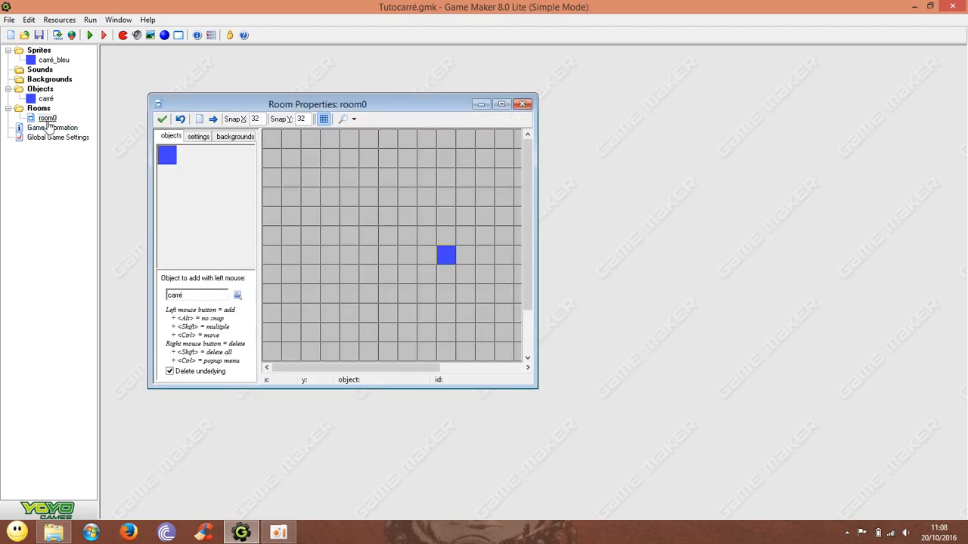
right_click(48, 119)
click(83, 170)
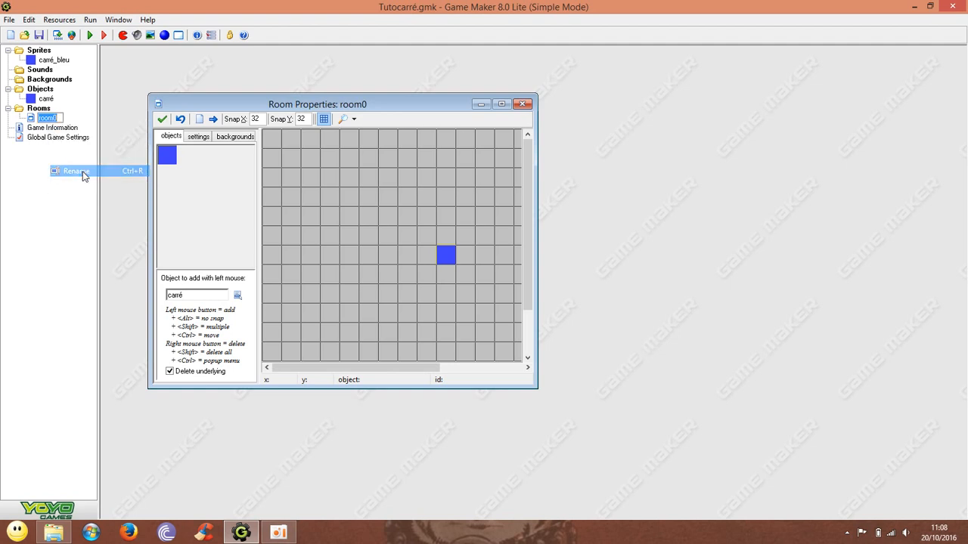
key(BackSpace)
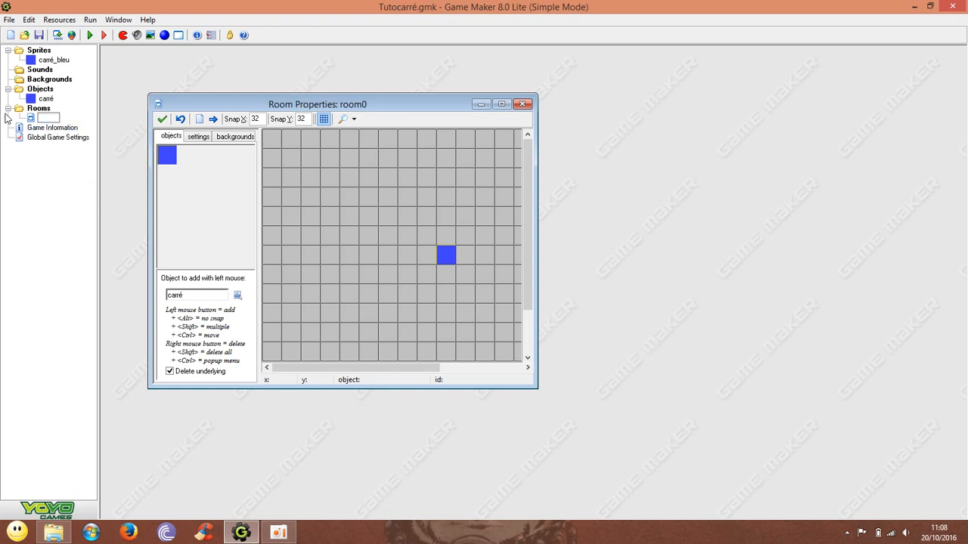
text(r)
text(iveau1)
key(Return)
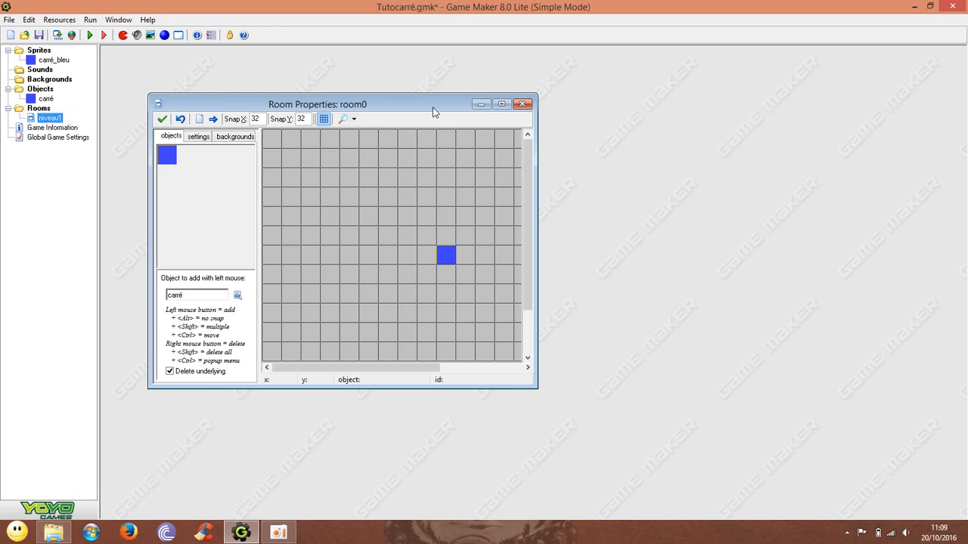
click(163, 120)
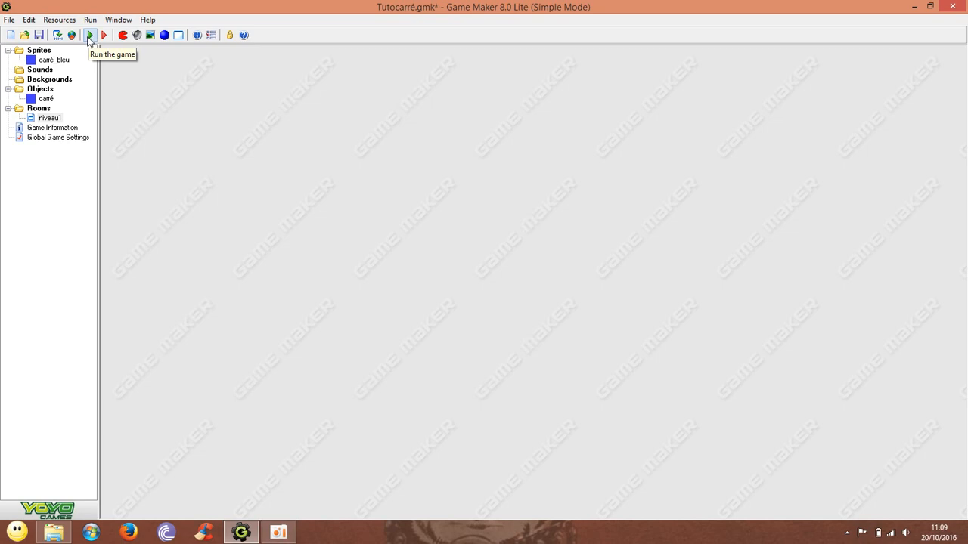
Run the game, test moving the square with the Right arrow key, and close the game window
click(89, 35)
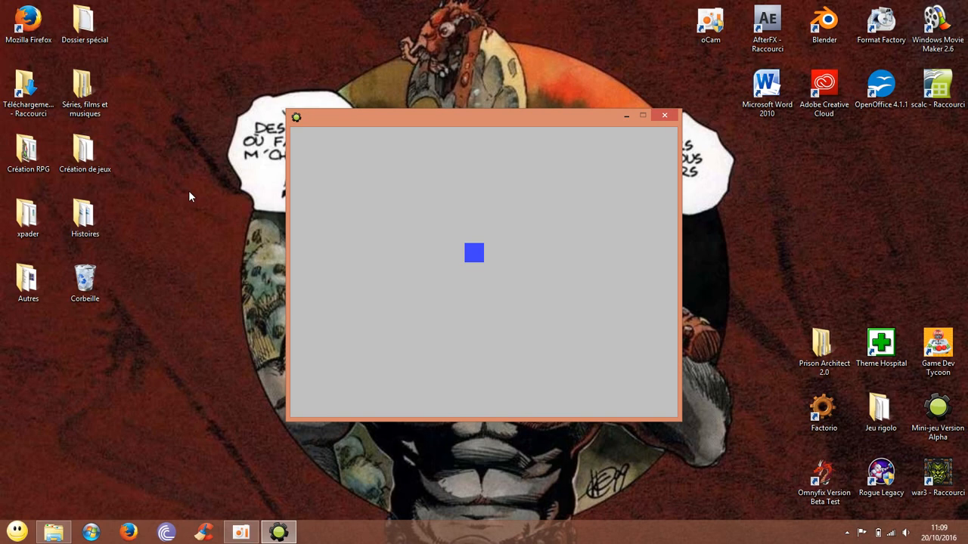
key(Right)
click(663, 118)
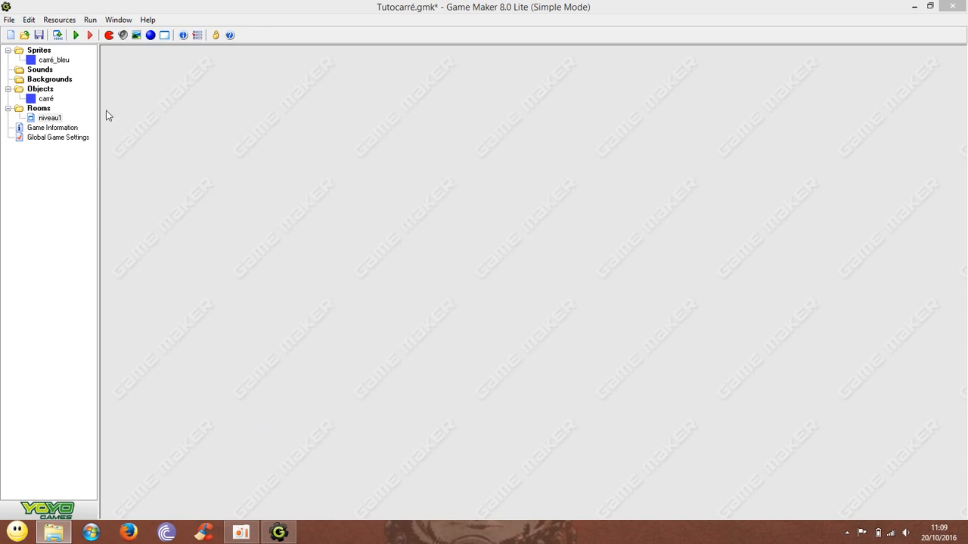
Add a Key Press event for the Left arrow to the carré object, with a Move Fixed action directed left at speed 4
double_click(48, 99)
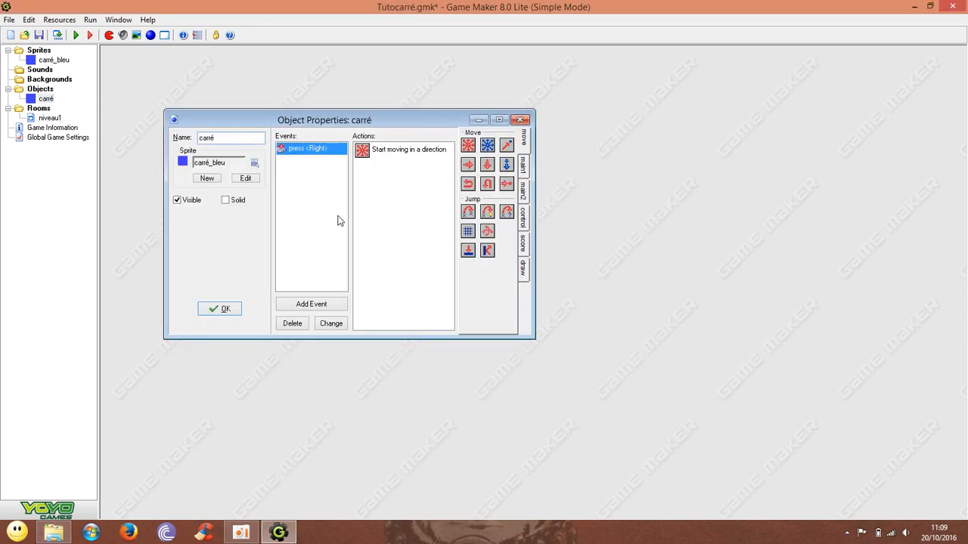
click(321, 303)
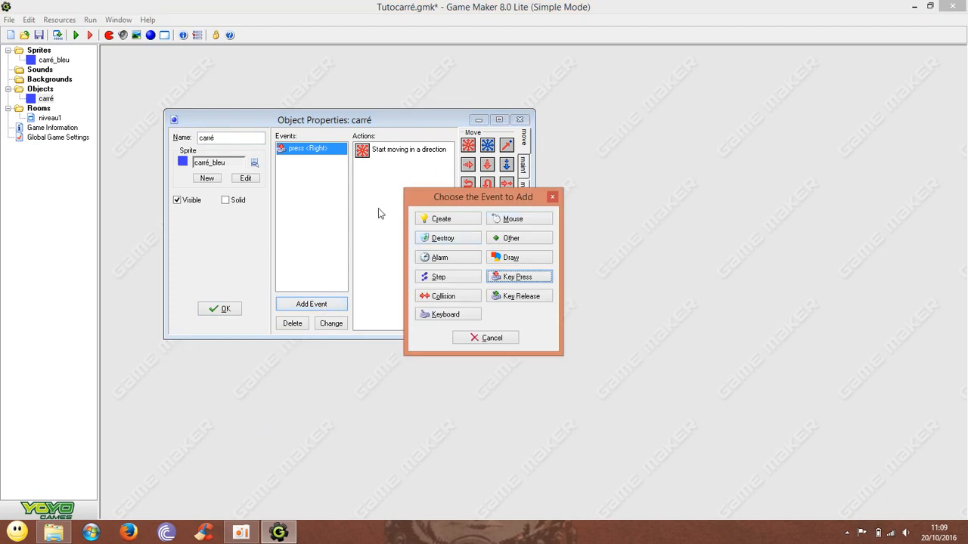
click(519, 281)
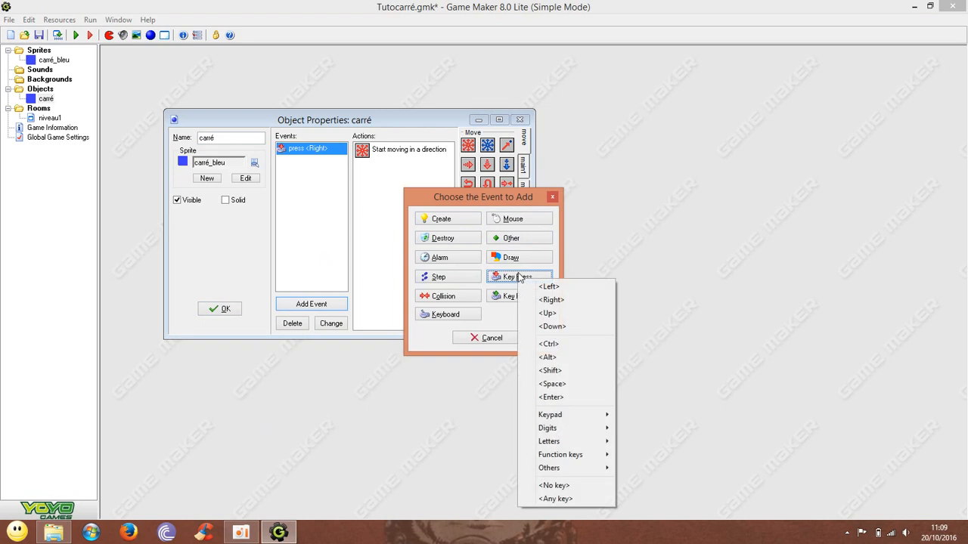
click(589, 289)
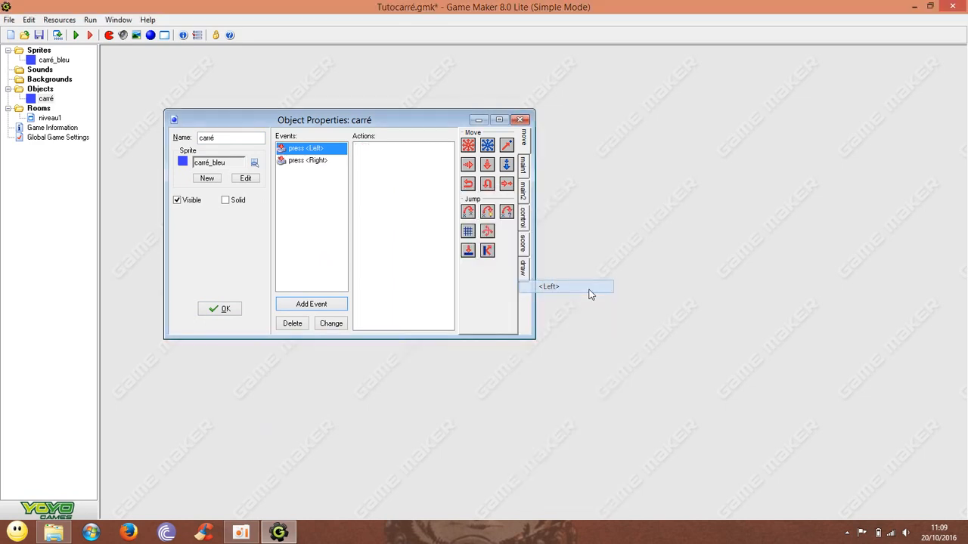
drag(469, 146, 417, 186)
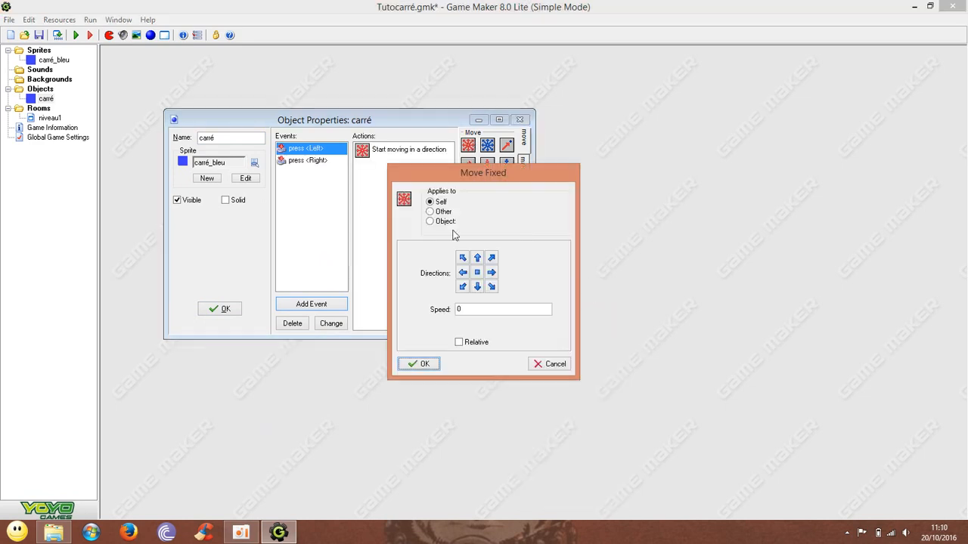
click(470, 310)
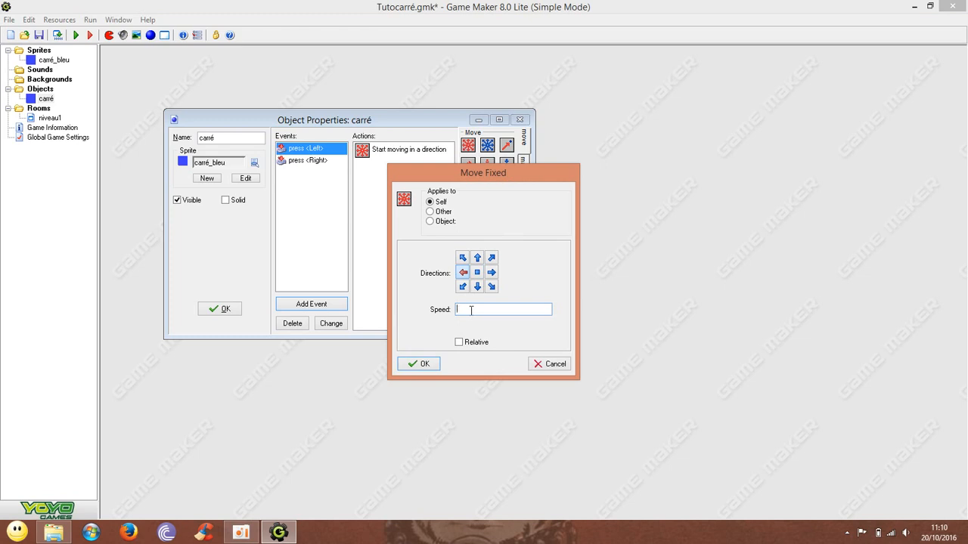
text(4)
click(427, 364)
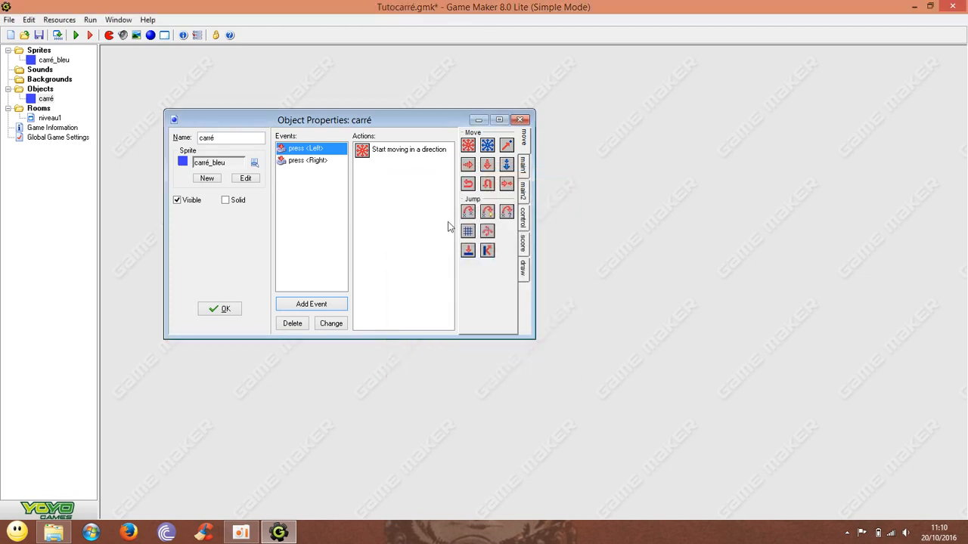
Add a Key Press event for the Down arrow to carré, with a Move Fixed action directed down at speed 4
click(311, 303)
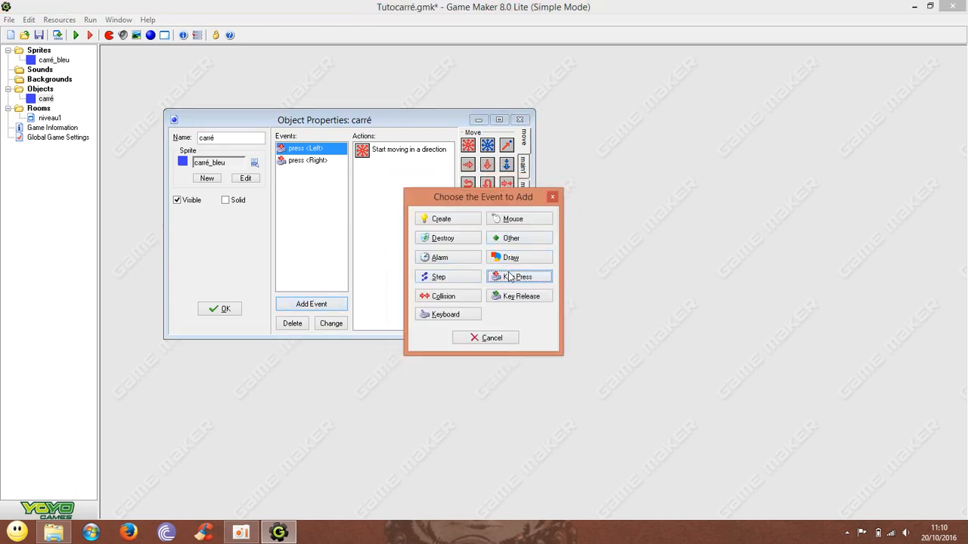
click(522, 278)
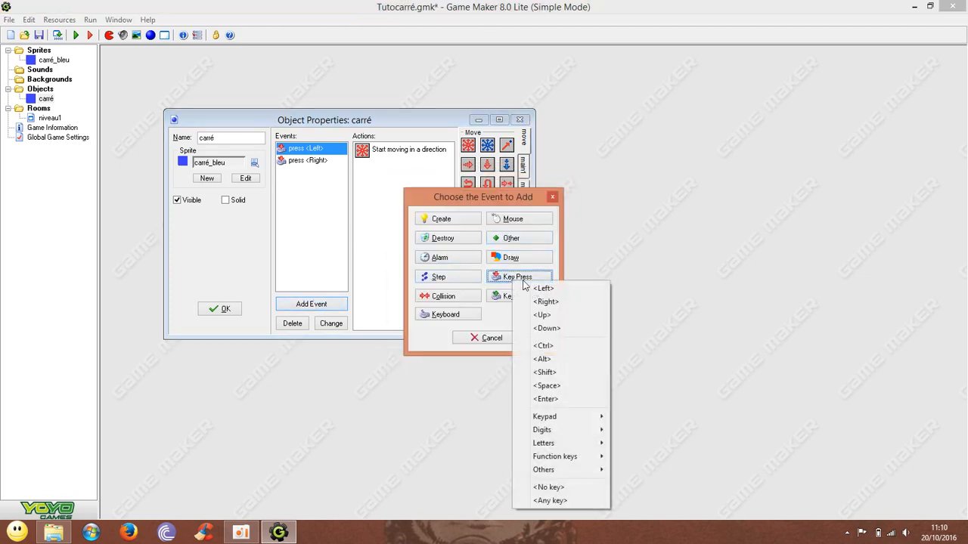
click(546, 329)
drag(468, 145, 378, 172)
click(477, 287)
click(476, 309)
text(4)
click(424, 364)
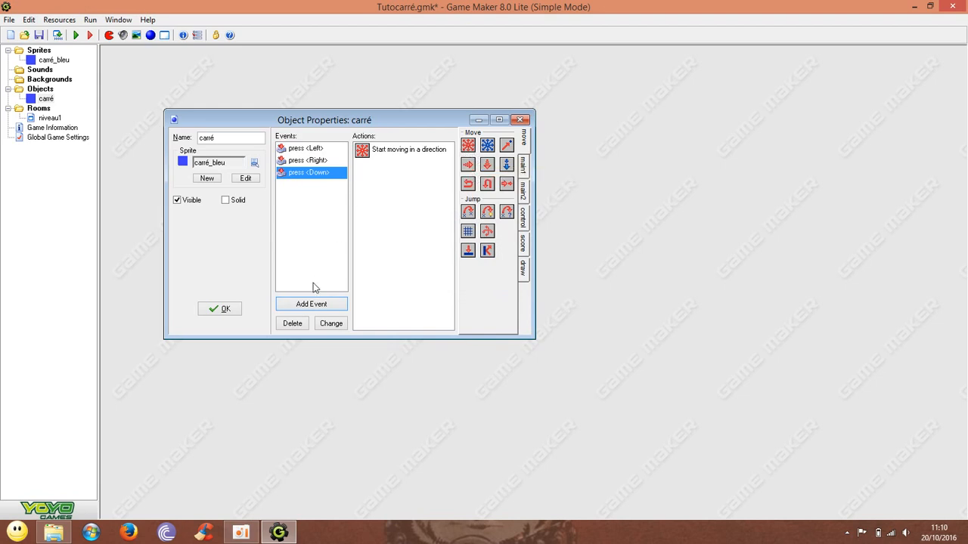
Add a Key Press event for the Up arrow with a Move Fixed action directed up at speed 4, and accept the carré object
click(311, 304)
click(511, 278)
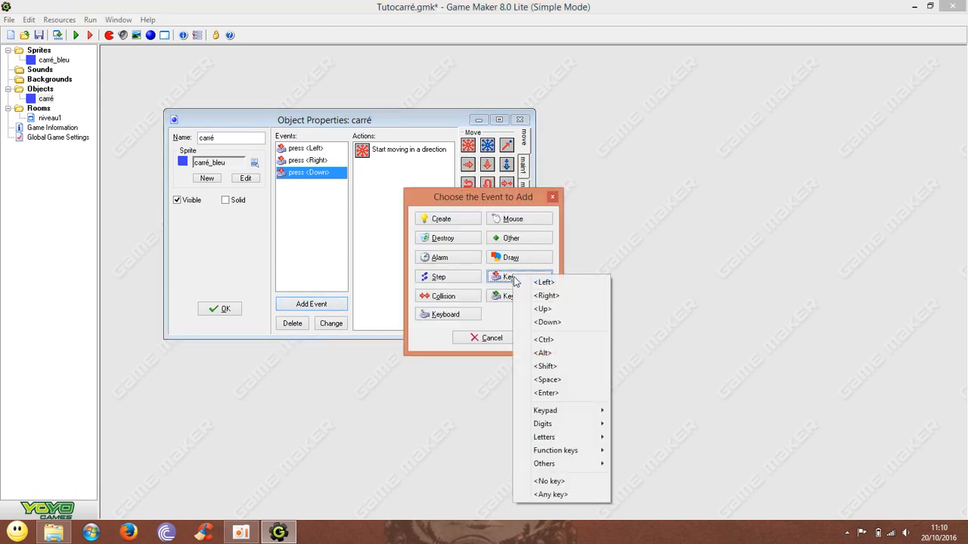
click(545, 309)
drag(471, 148, 397, 203)
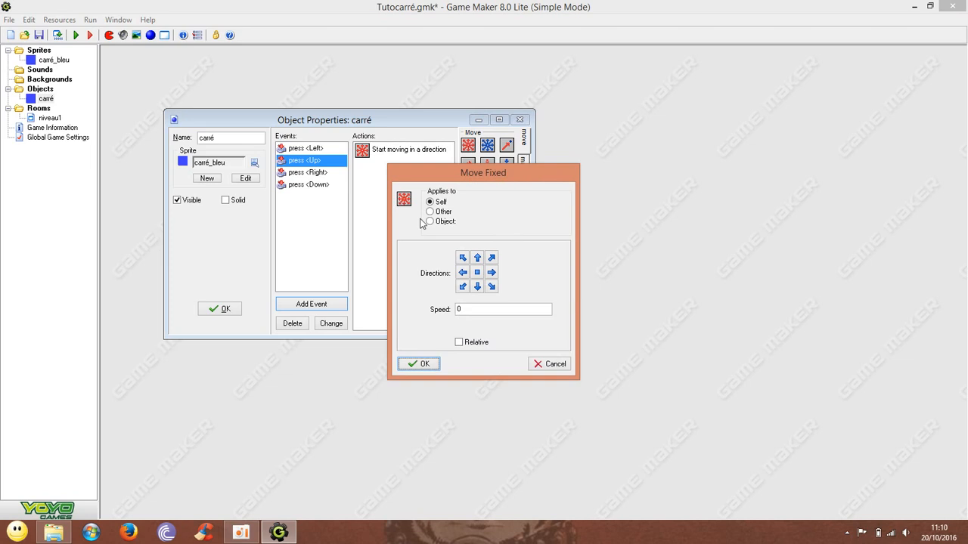
click(477, 258)
key(BackSpace)
text(4)
click(428, 363)
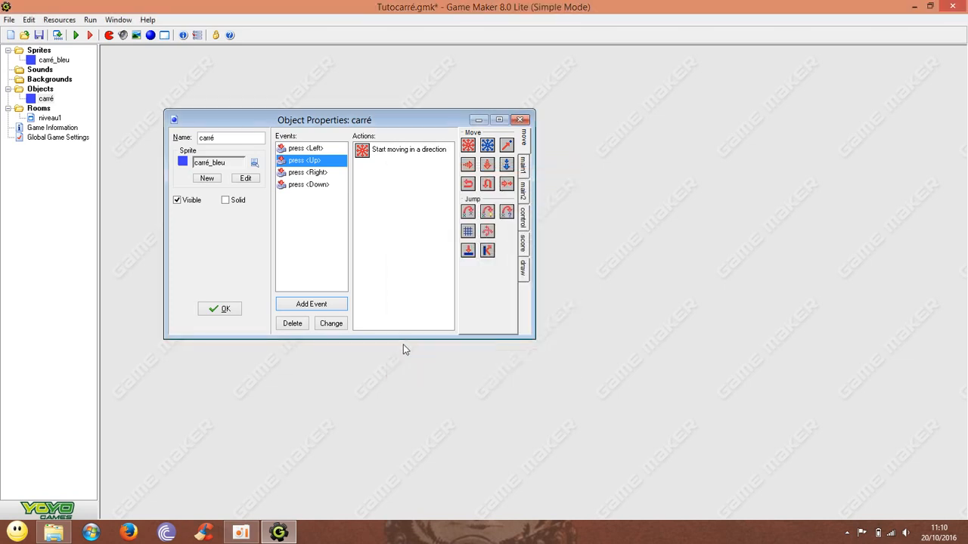
click(237, 316)
Save the game, then run it to test the square's movement and close the game window
click(40, 36)
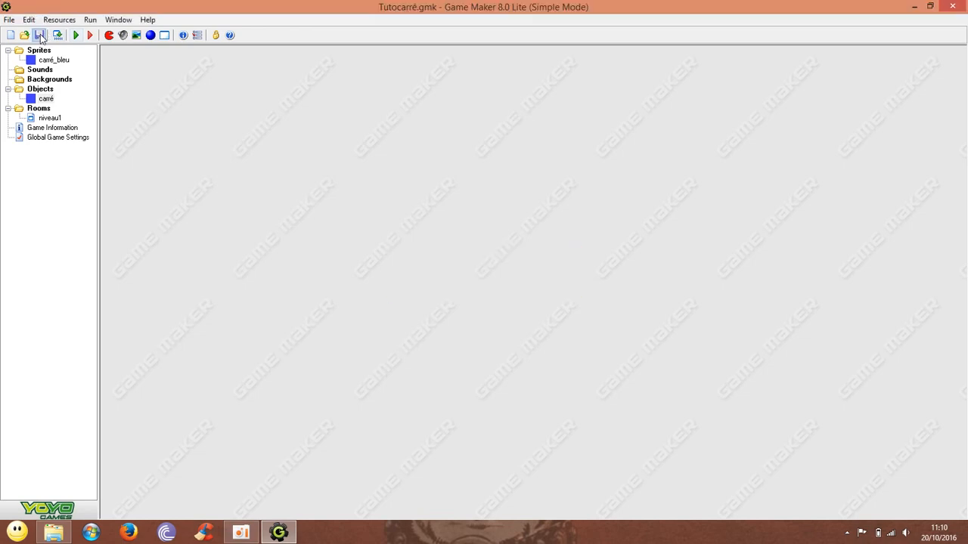
click(75, 34)
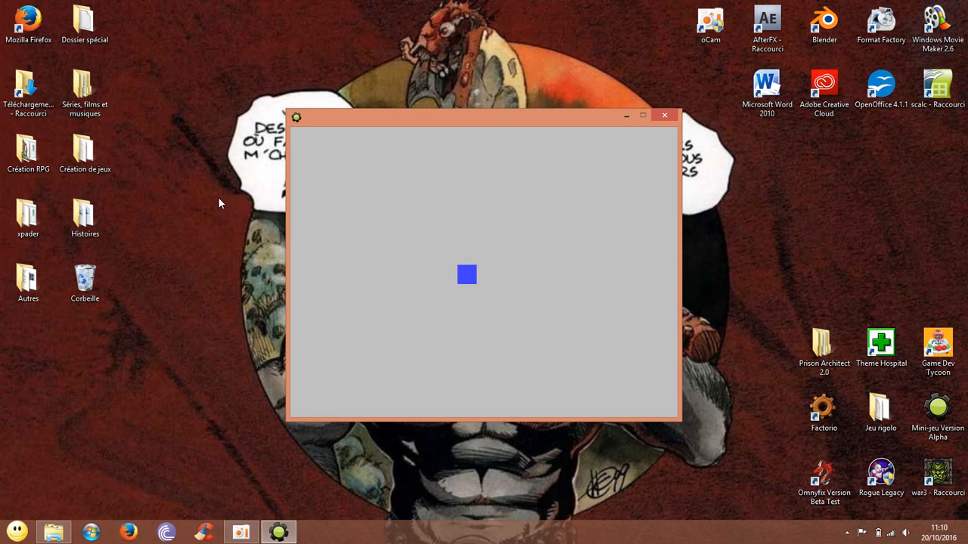
click(663, 116)
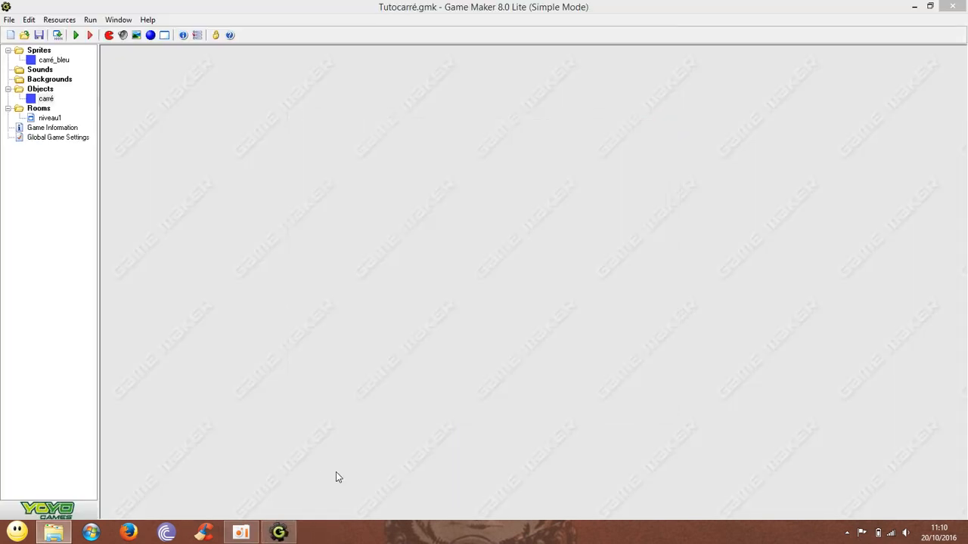